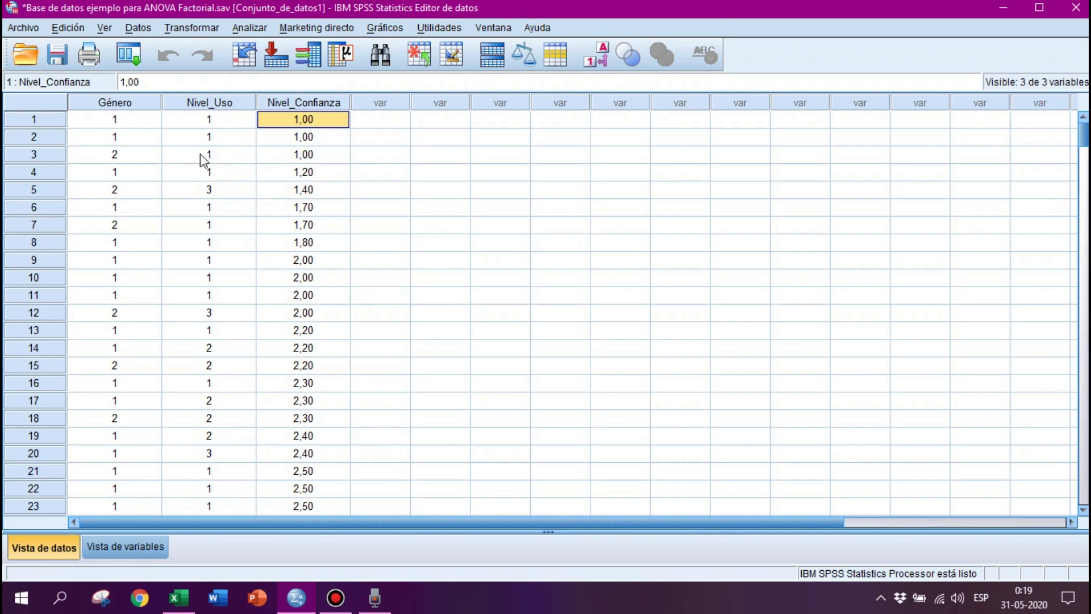
# Examine the Género, Nivel_Uso and Nivel_Confianza columns in the data, scrolling through the cases.
pyautogui.moveTo(124, 107); pyautogui.dragTo(204, 106)
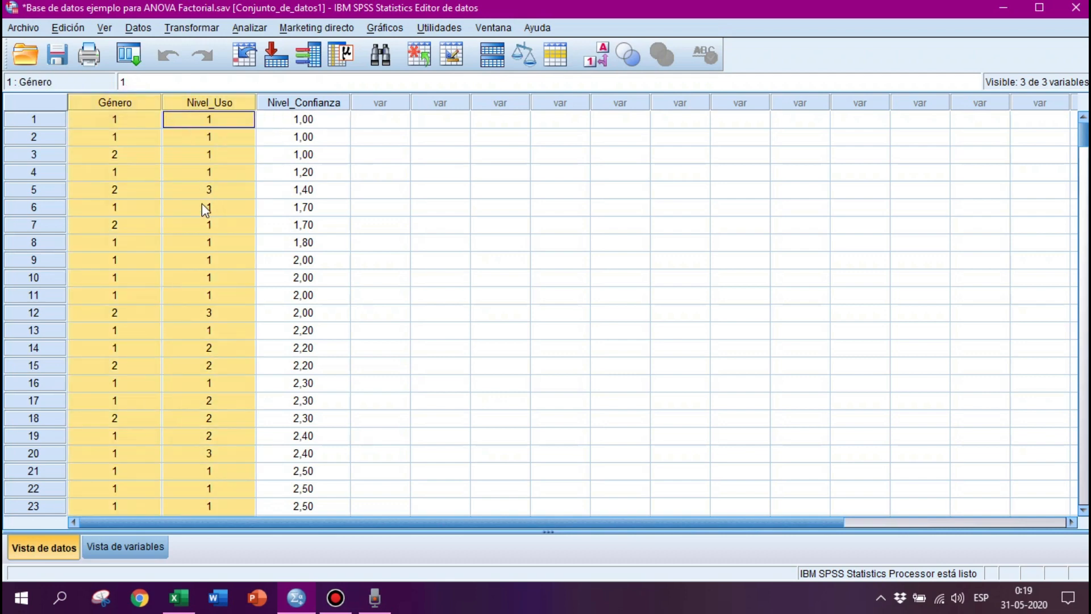
pyautogui.click(276, 107)
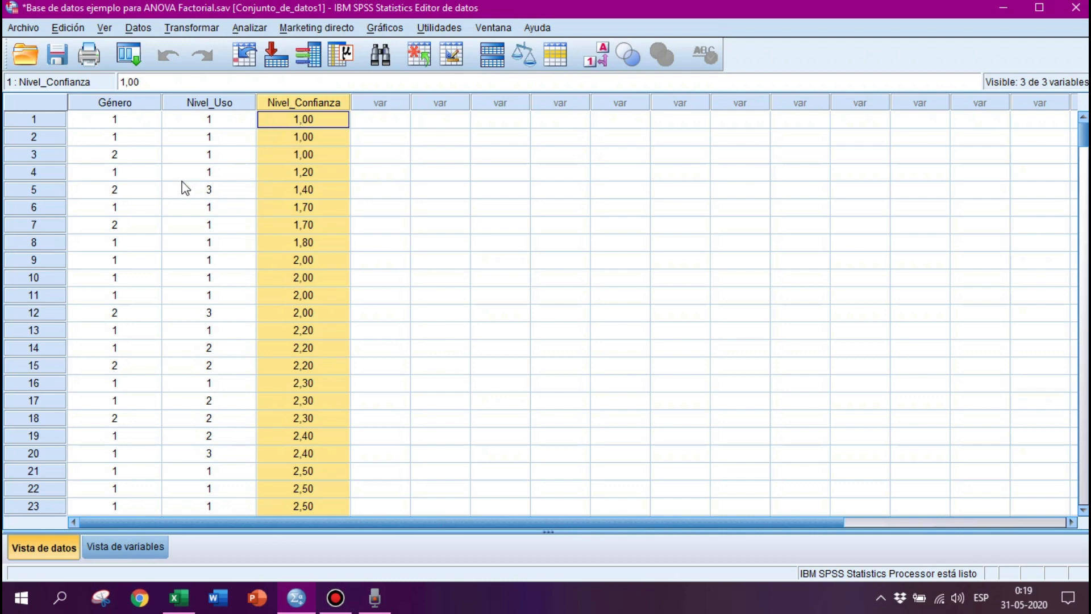
pyautogui.press('Left')
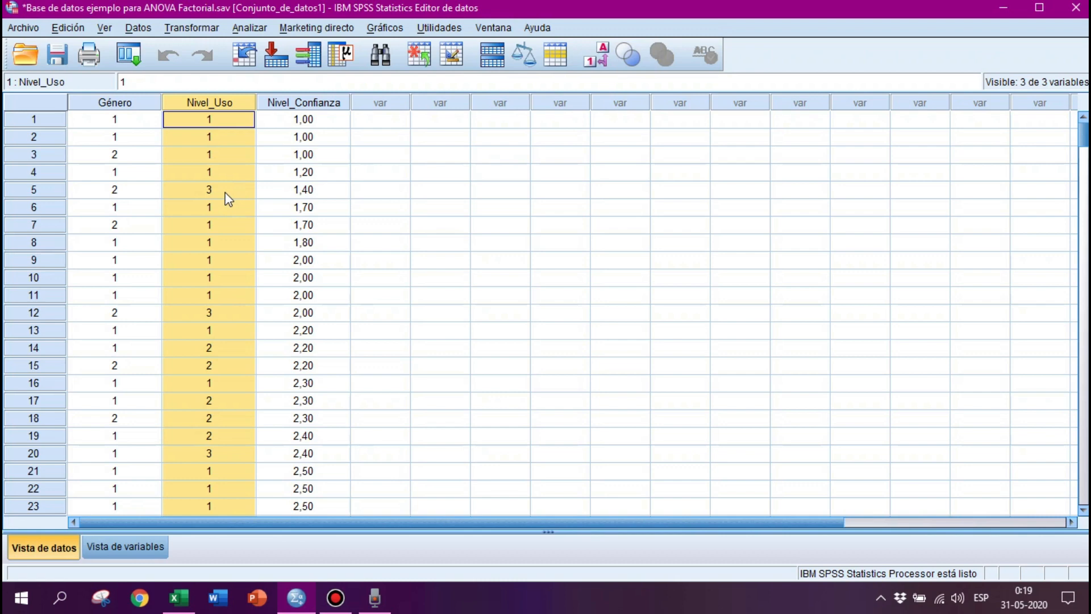
pyautogui.click(116, 106)
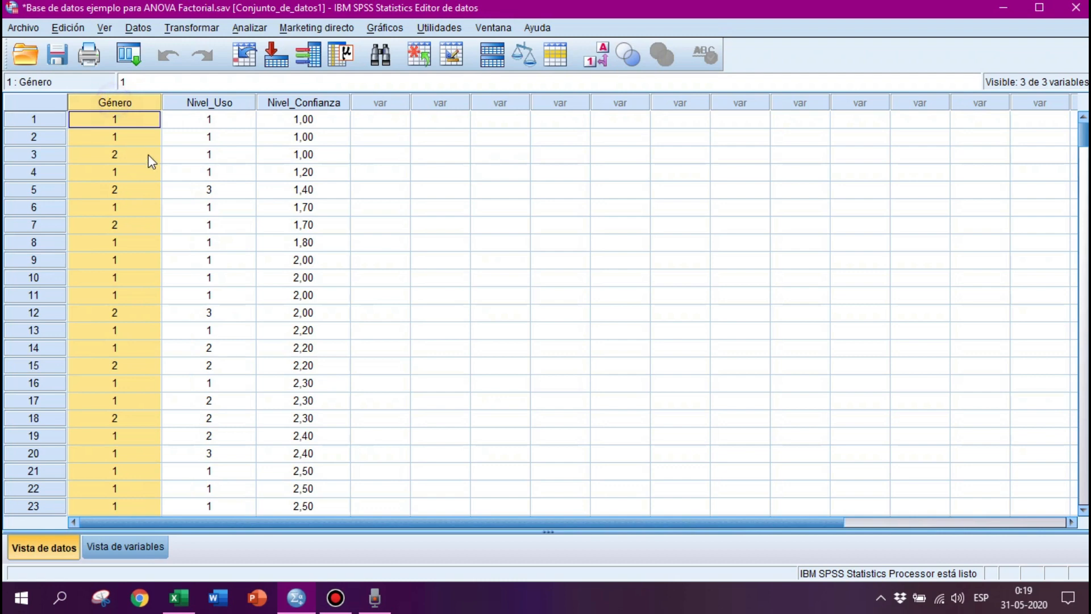
pyautogui.click(189, 104)
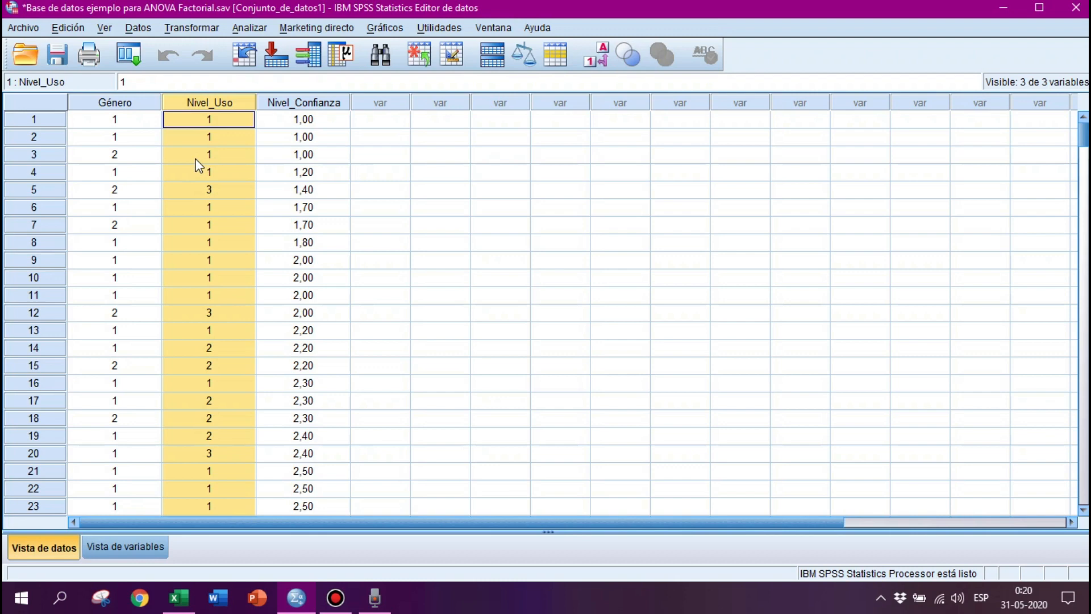
pyautogui.click(295, 105)
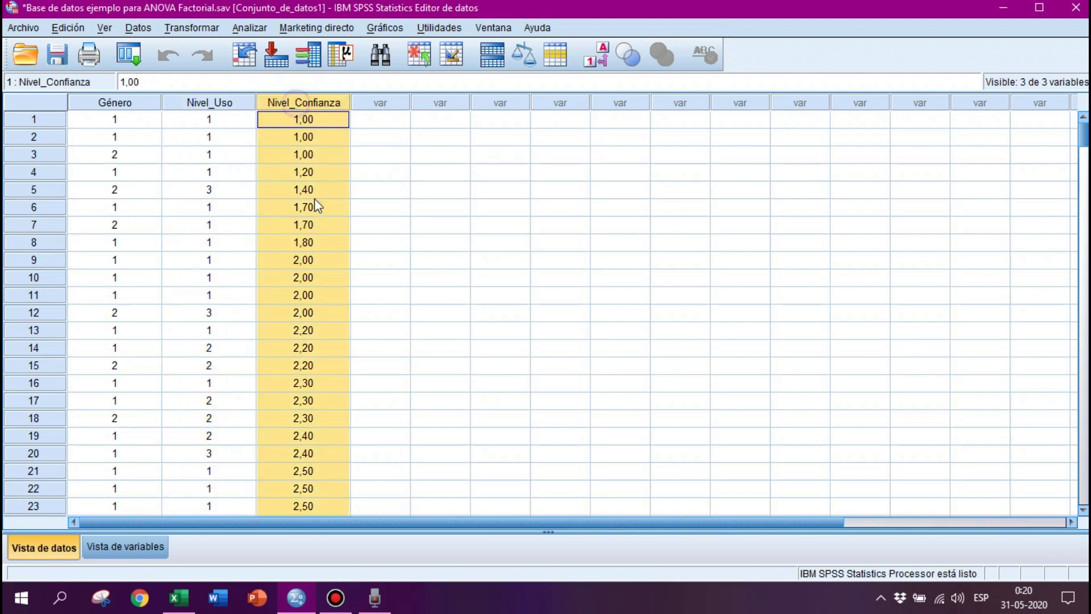
pyautogui.scroll(-3, 305, 206)
pyautogui.scroll(-20, 305, 209)
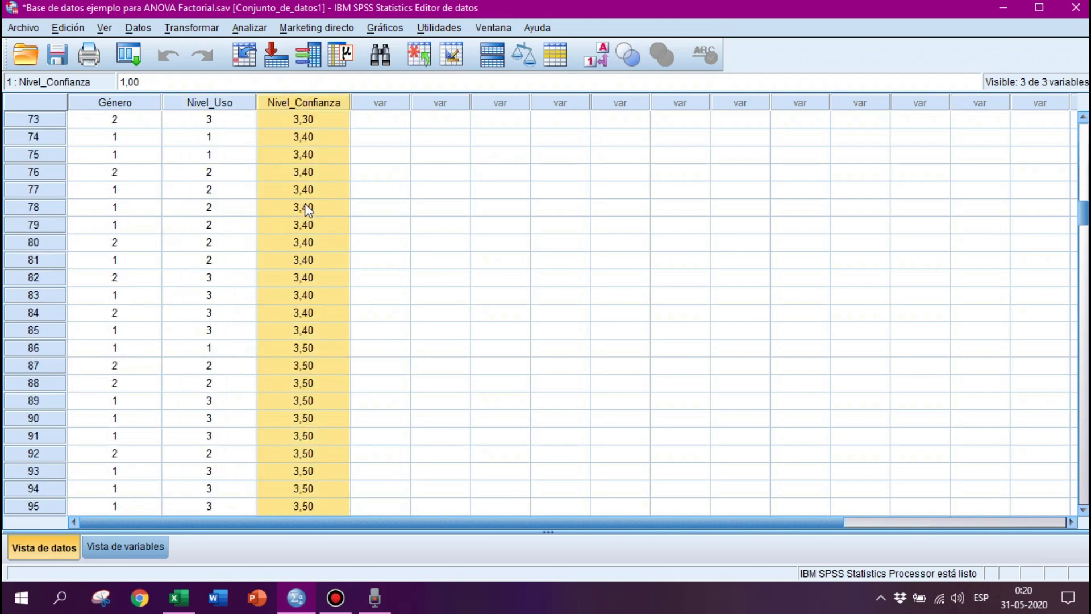
pyautogui.scroll(-19, 305, 209)
pyautogui.scroll(20, 305, 209)
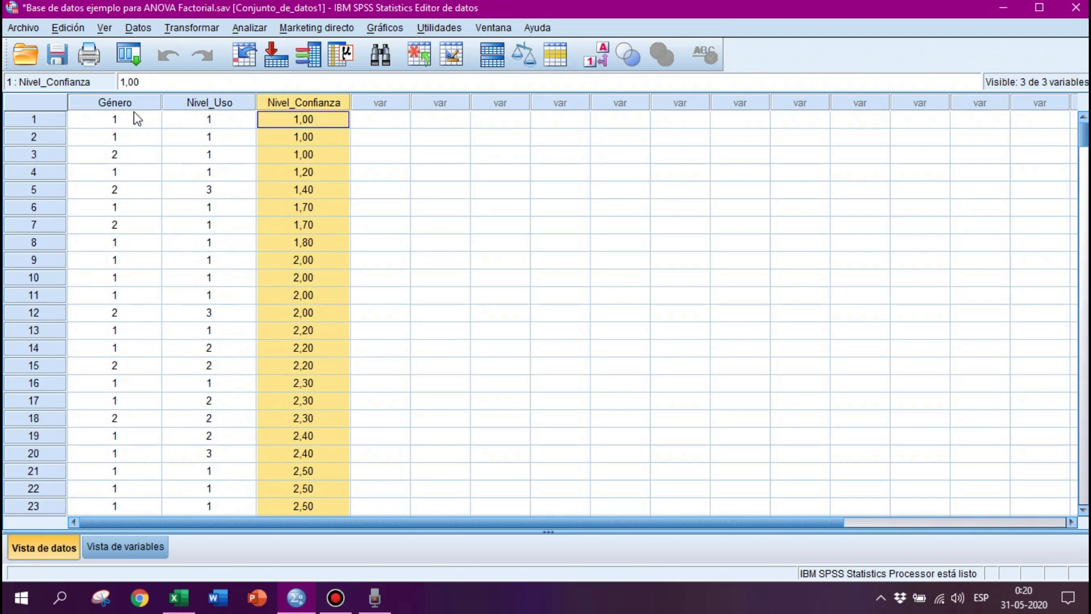
pyautogui.moveTo(132, 103); pyautogui.dragTo(190, 105)
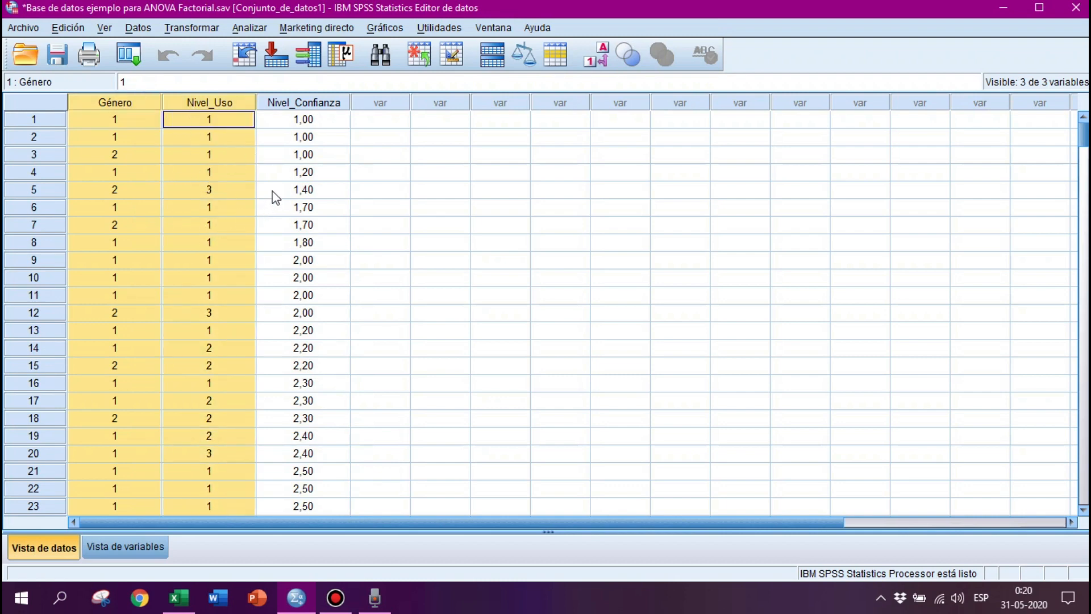
# Open the Chart Builder and place a simple line chart from the Líneas gallery on the canvas.
pyautogui.click(381, 30)
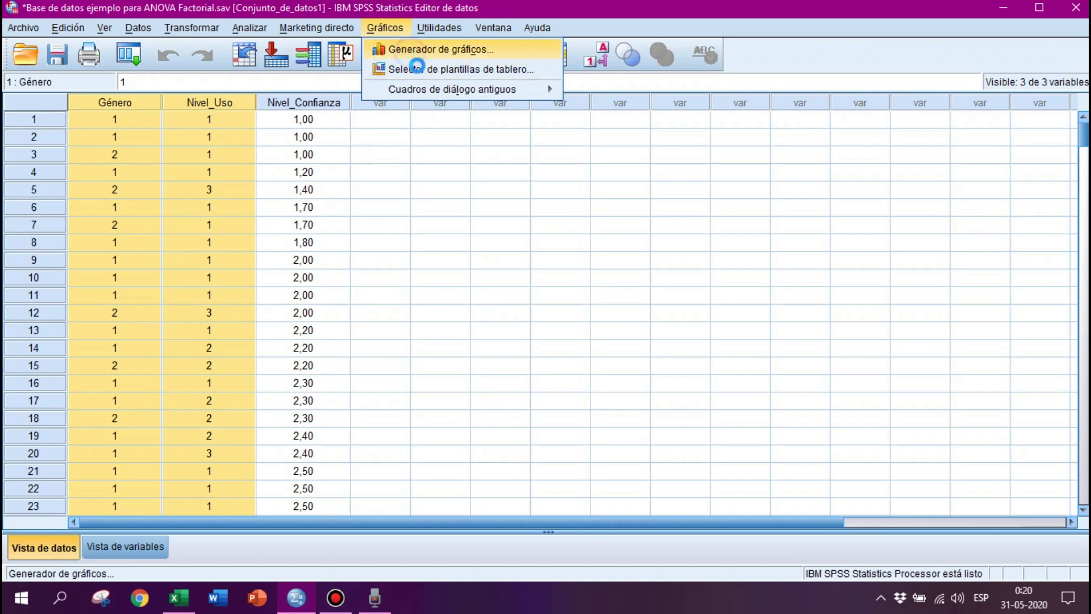
pyautogui.click(406, 50)
pyautogui.moveTo(498, 50); pyautogui.dragTo(577, 25)
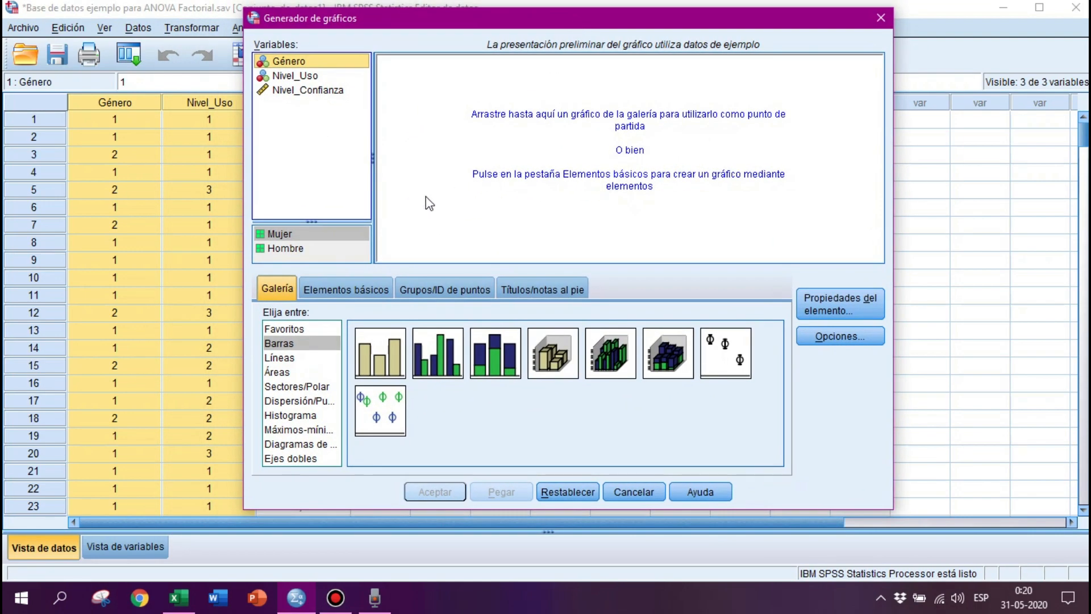
pyautogui.click(285, 359)
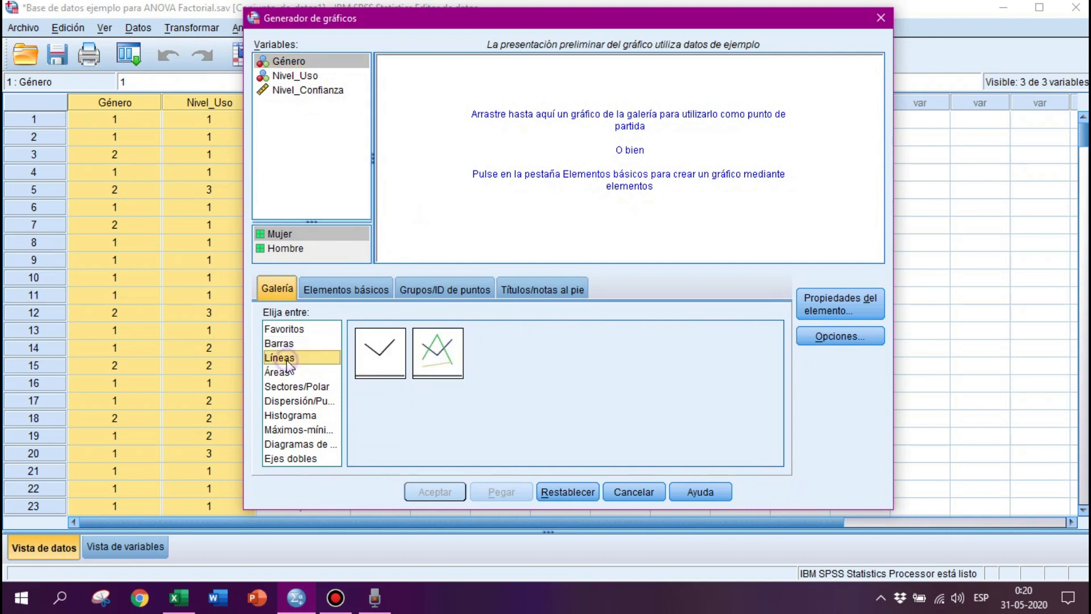
pyautogui.moveTo(432, 366); pyautogui.dragTo(568, 165)
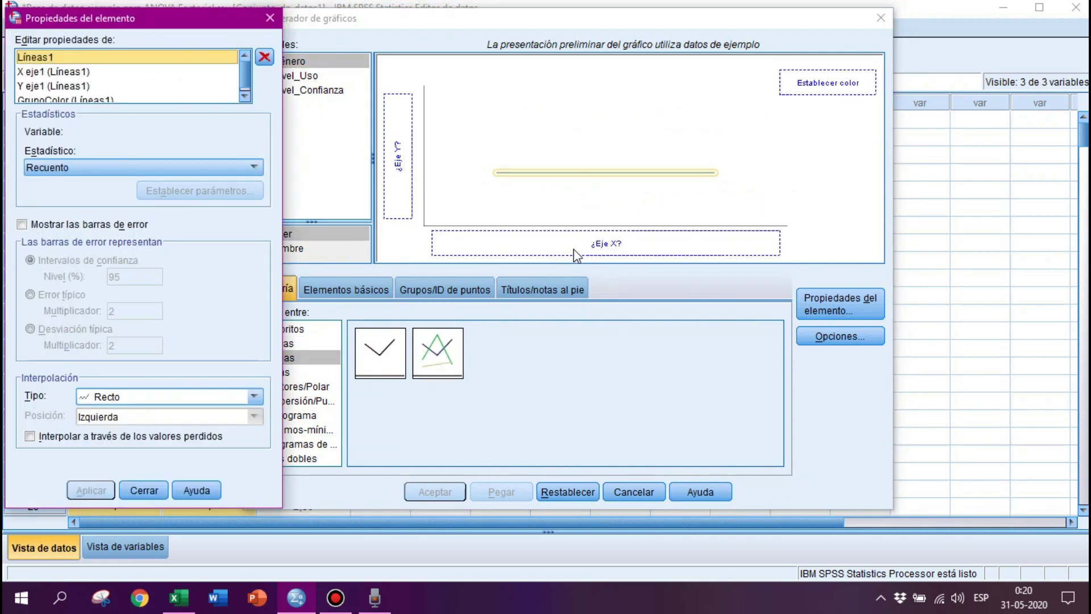
pyautogui.click(270, 18)
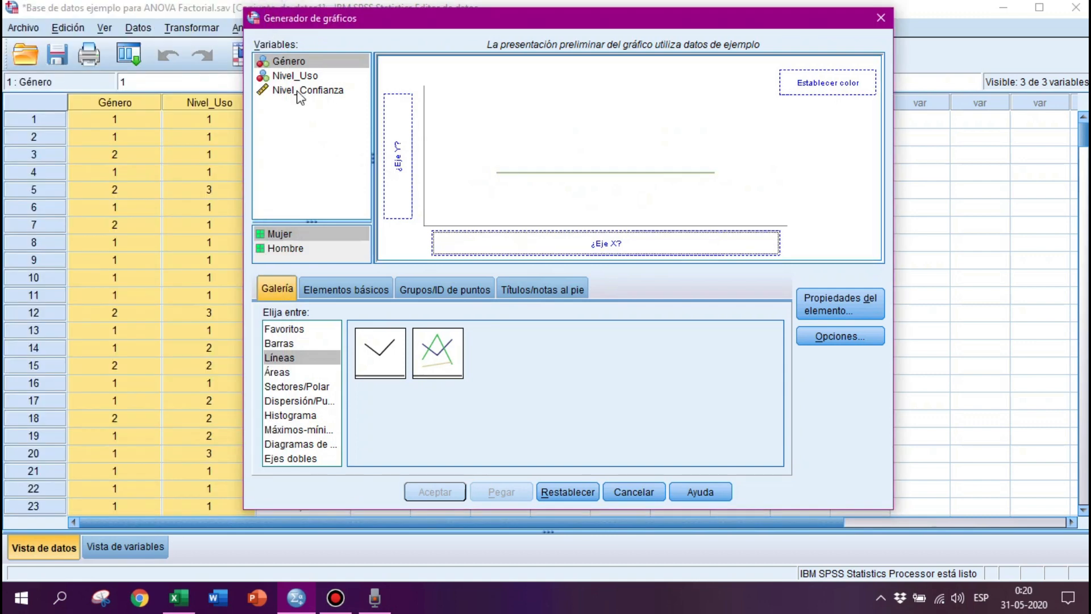
# Put Nivel_Uso on the x-axis, Género as the colour grouping and Nivel_Confianza on the y-axis, then create the chart.
pyautogui.click(290, 77)
pyautogui.moveTo(289, 76); pyautogui.dragTo(585, 250)
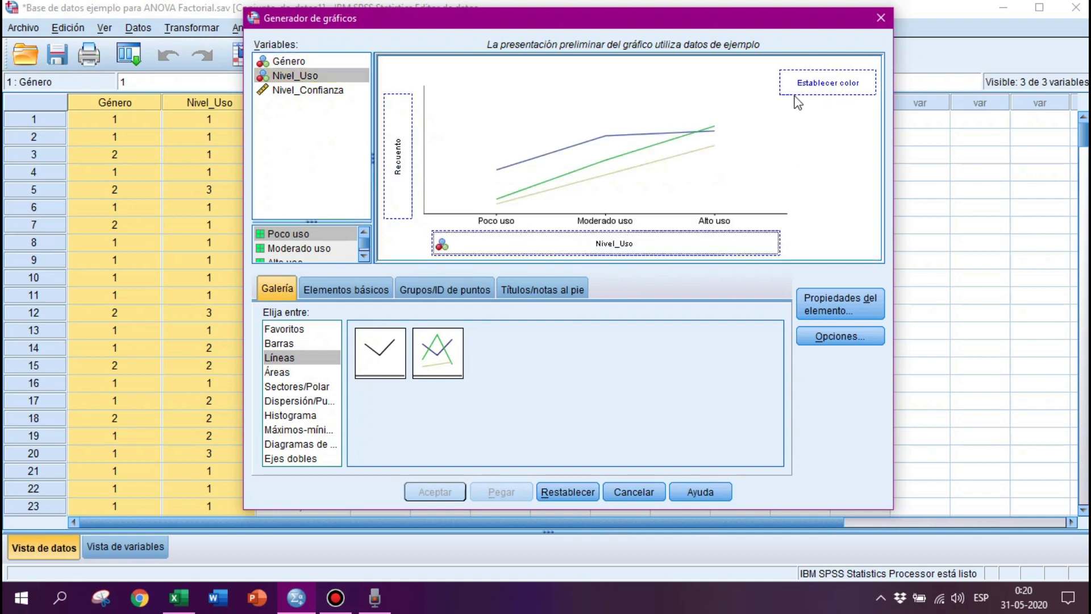
pyautogui.click(289, 63)
pyautogui.moveTo(290, 68); pyautogui.dragTo(829, 84)
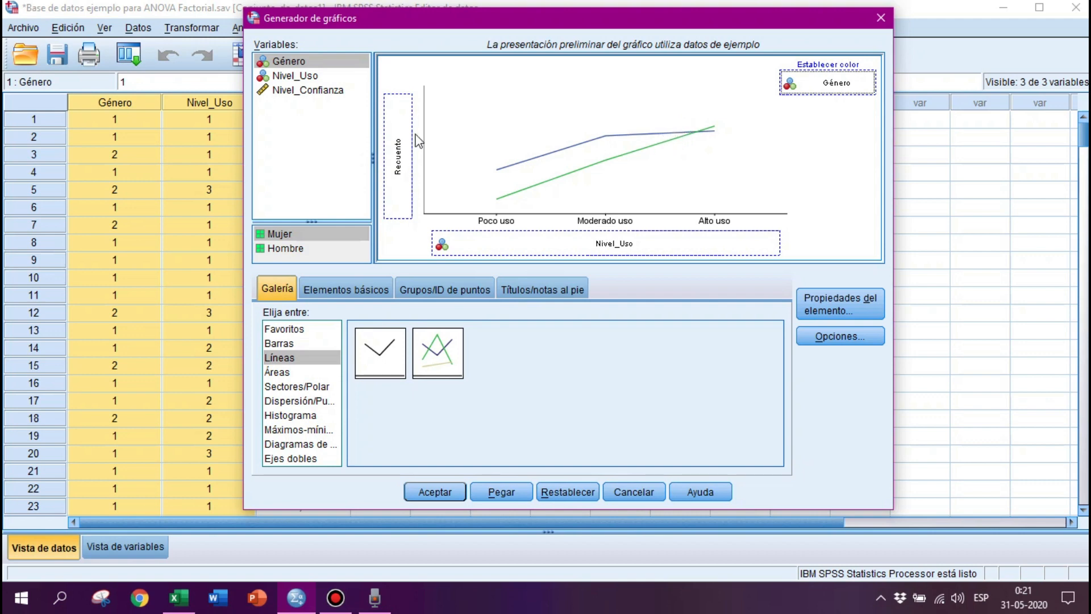
pyautogui.moveTo(307, 90); pyautogui.dragTo(396, 165)
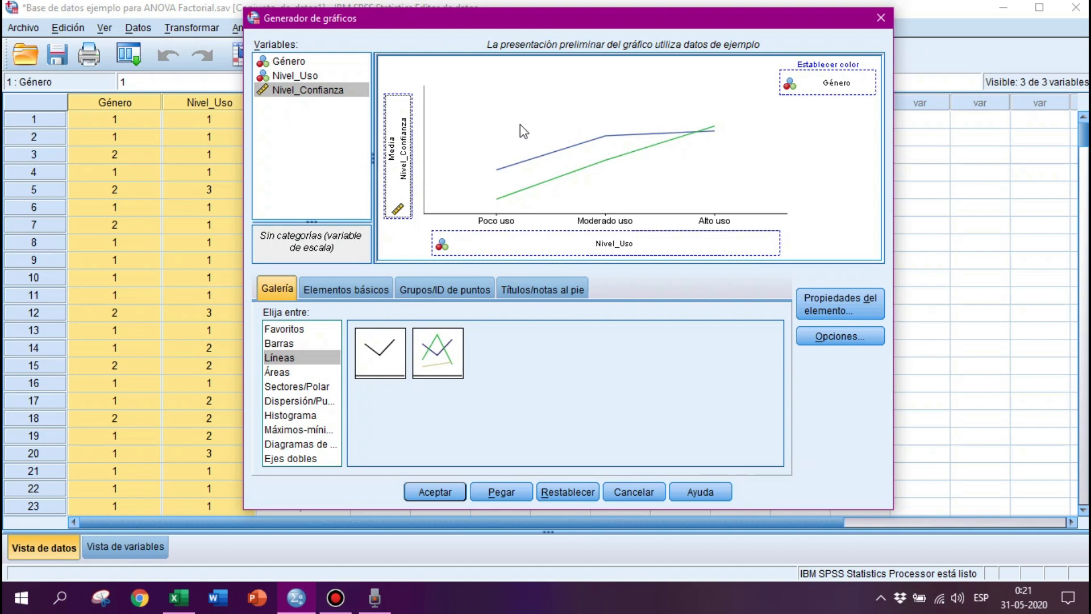
pyautogui.click(435, 493)
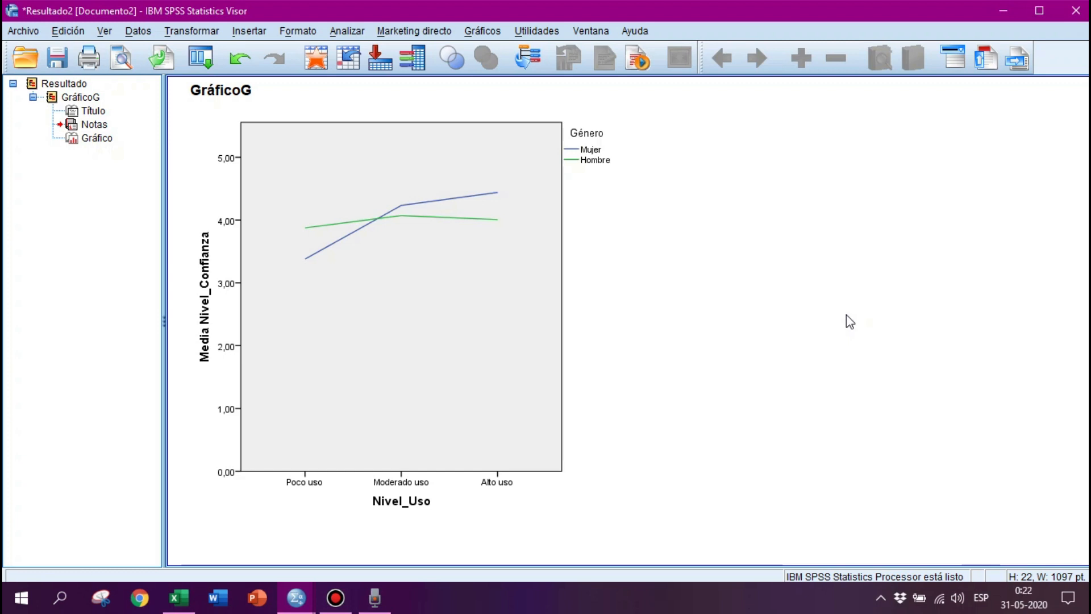
# Open the Univariate general linear model analysis and set Nivel_Confianza as the dependent variable.
pyautogui.click(485, 355)
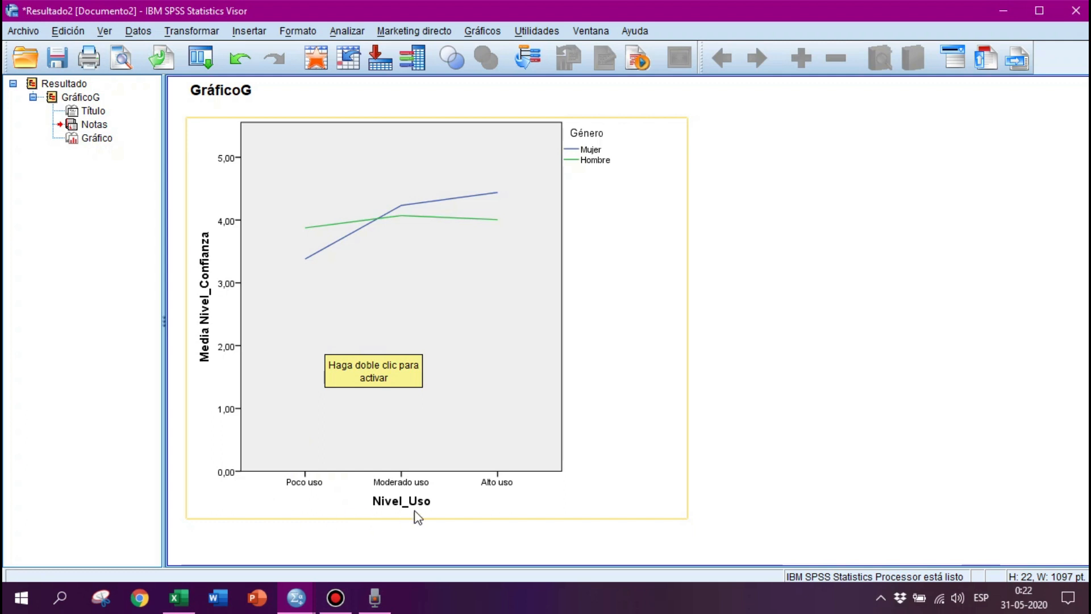
pyautogui.click(823, 255)
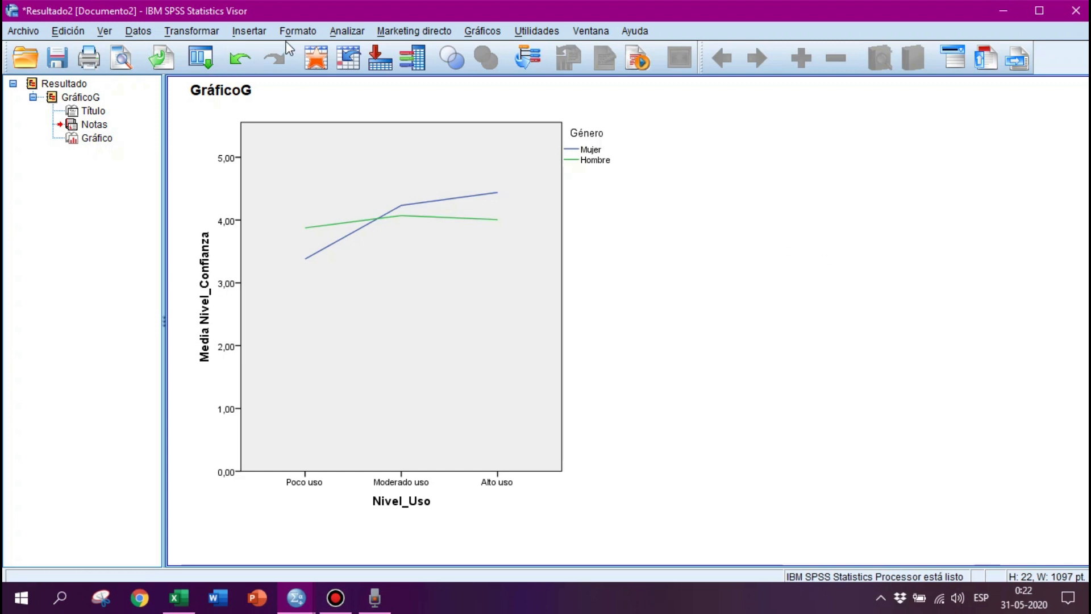
pyautogui.click(342, 32)
pyautogui.moveTo(424, 125)
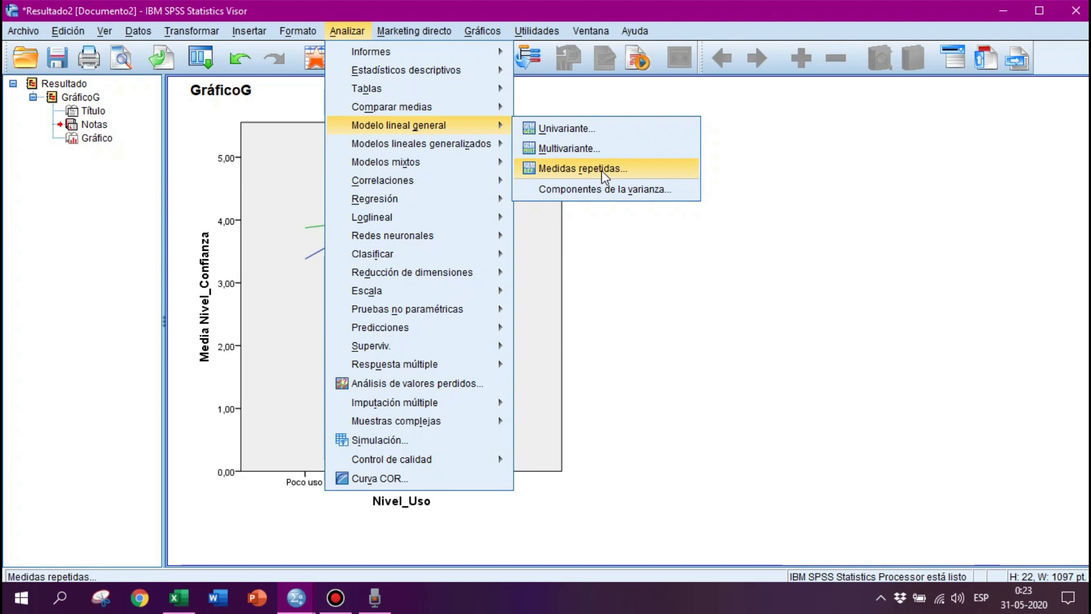
pyautogui.click(573, 134)
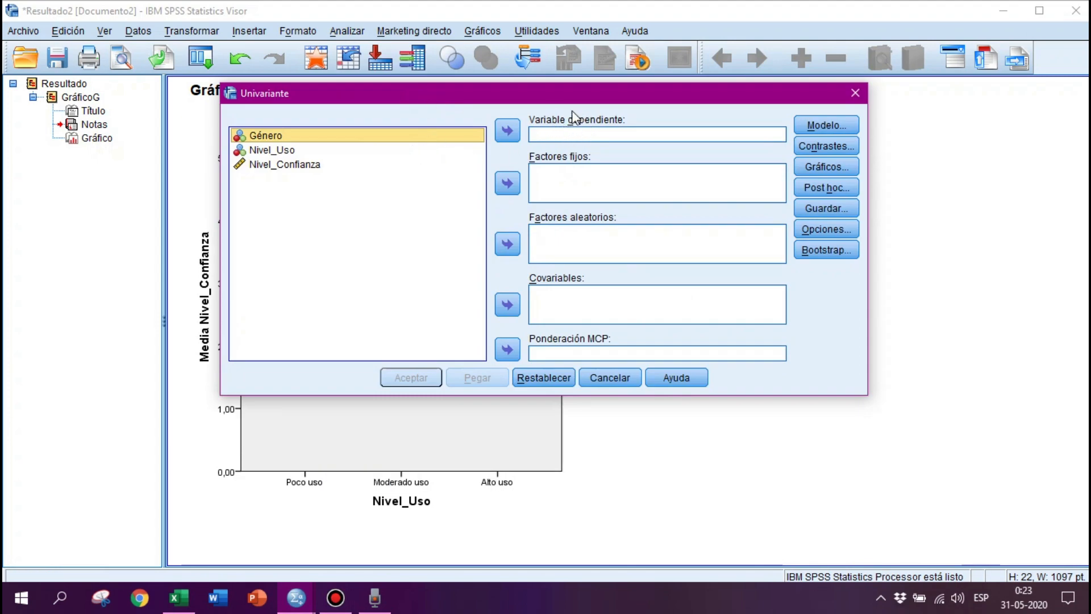
pyautogui.click(301, 165)
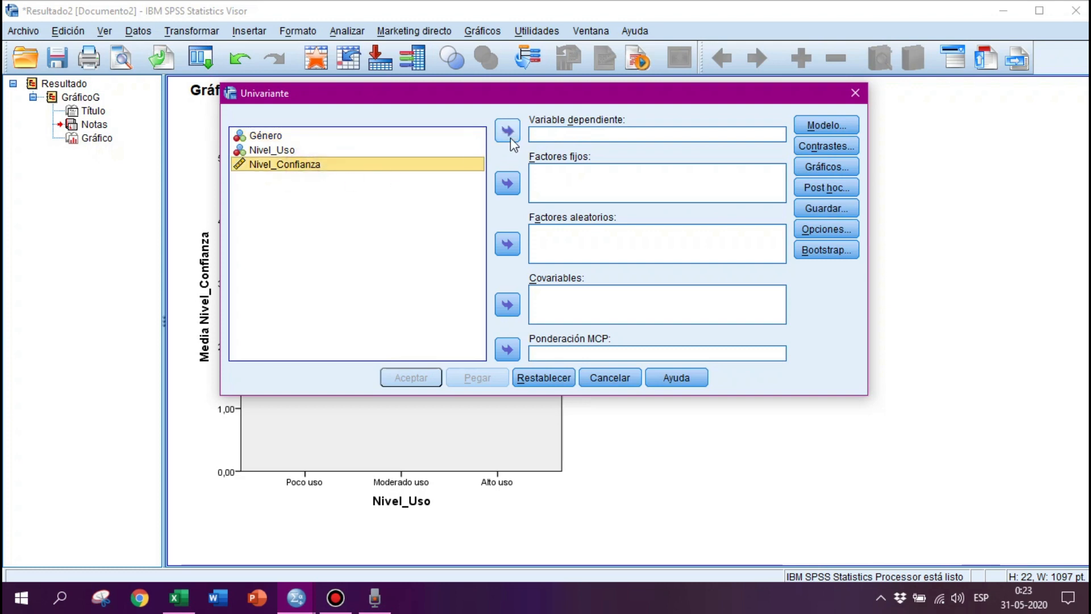
pyautogui.click(507, 135)
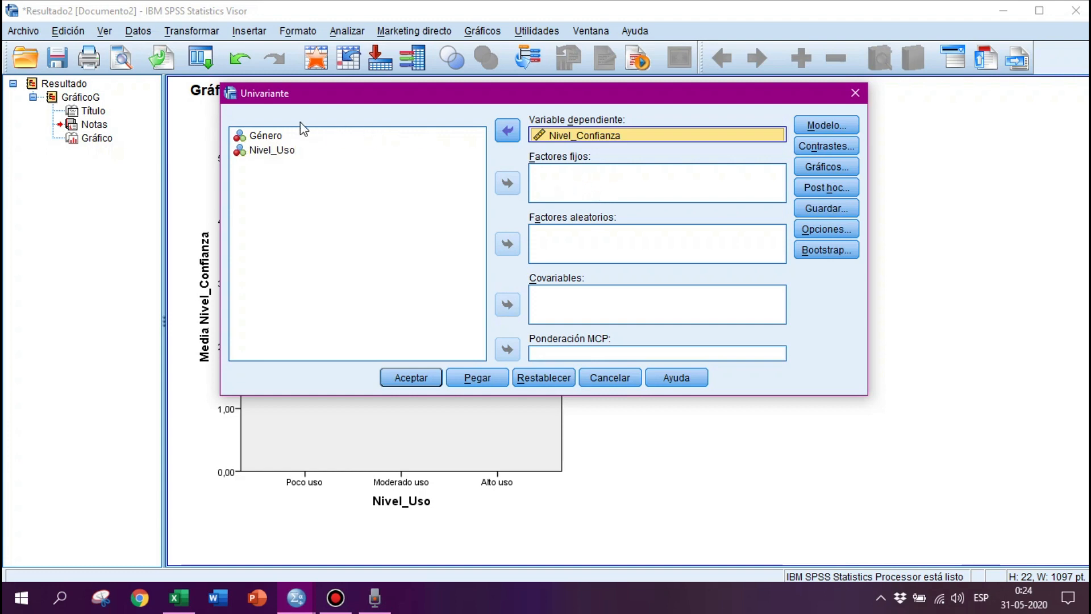
# Add Nivel_Uso and Género as fixed factors.
pyautogui.click(290, 151)
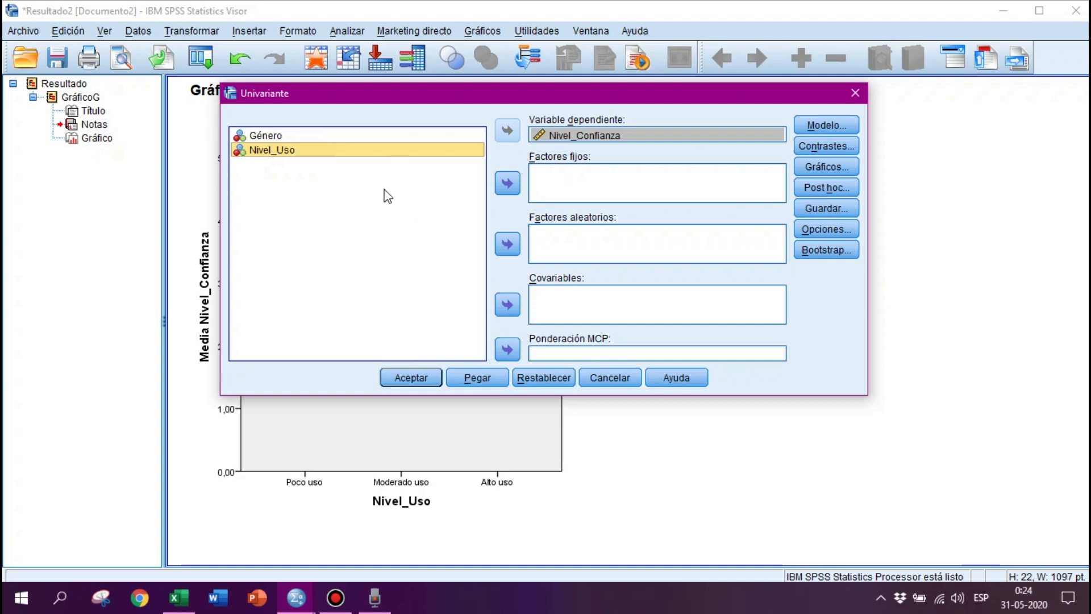
pyautogui.click(267, 136)
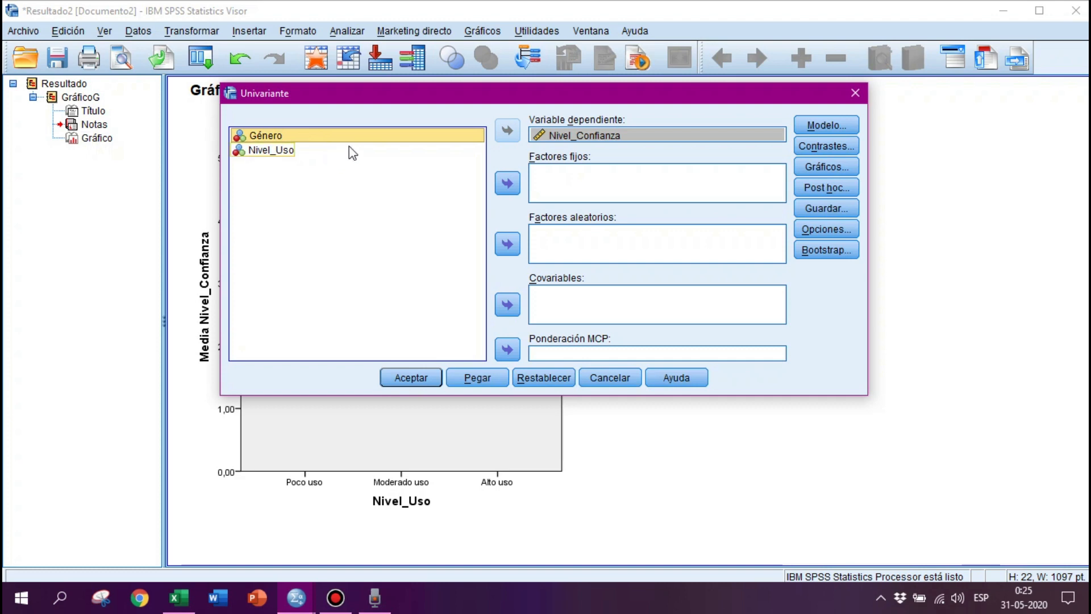
pyautogui.keyDown('ctrl'); pyautogui.click(275, 149); pyautogui.keyUp('ctrl')
pyautogui.click(274, 150)
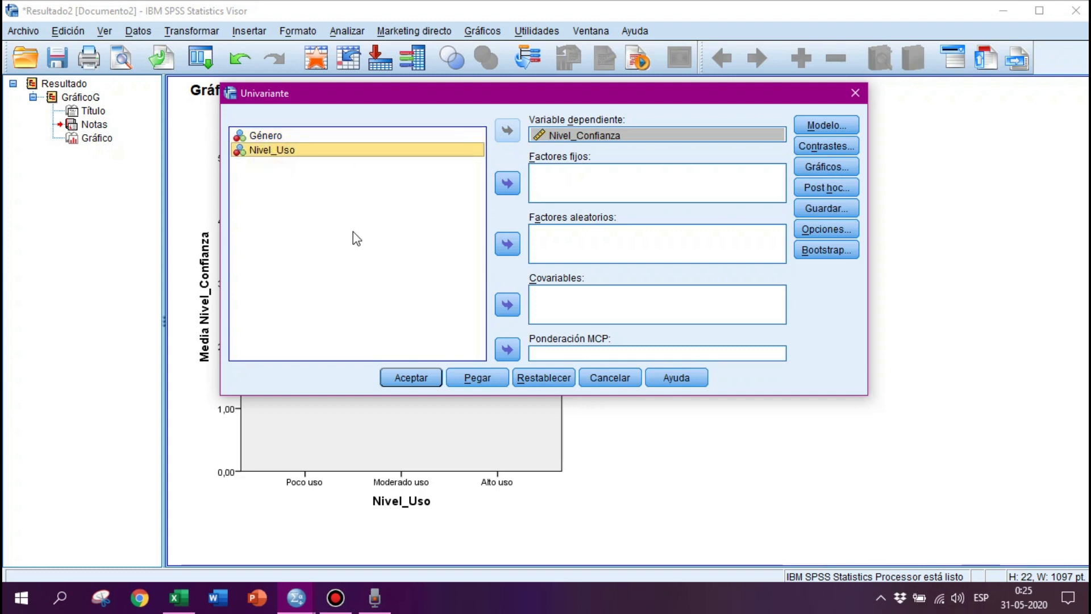
pyautogui.click(506, 184)
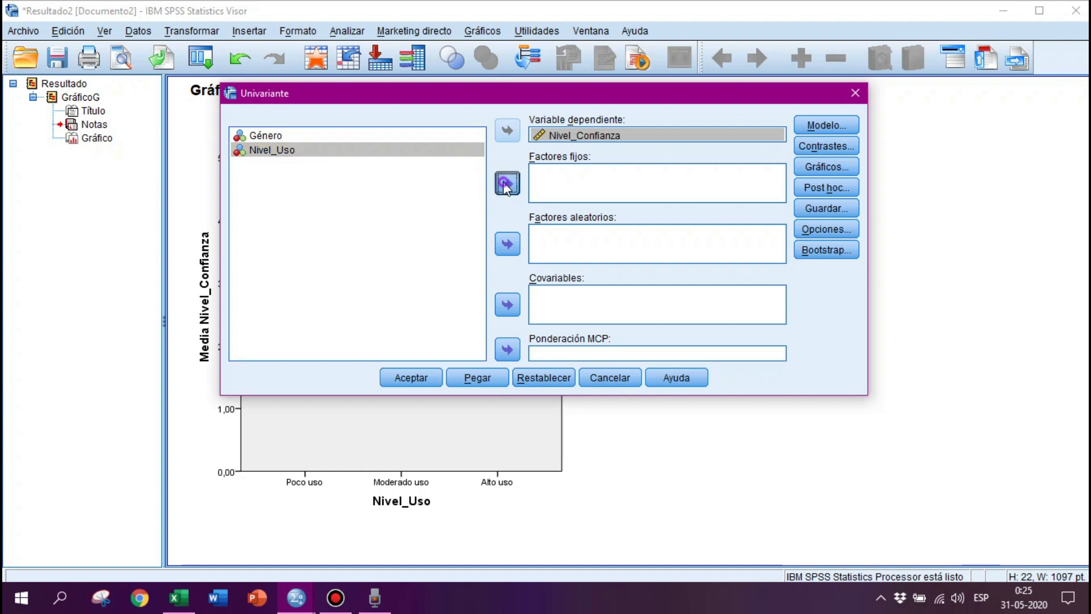
pyautogui.click(304, 137)
pyautogui.click(506, 183)
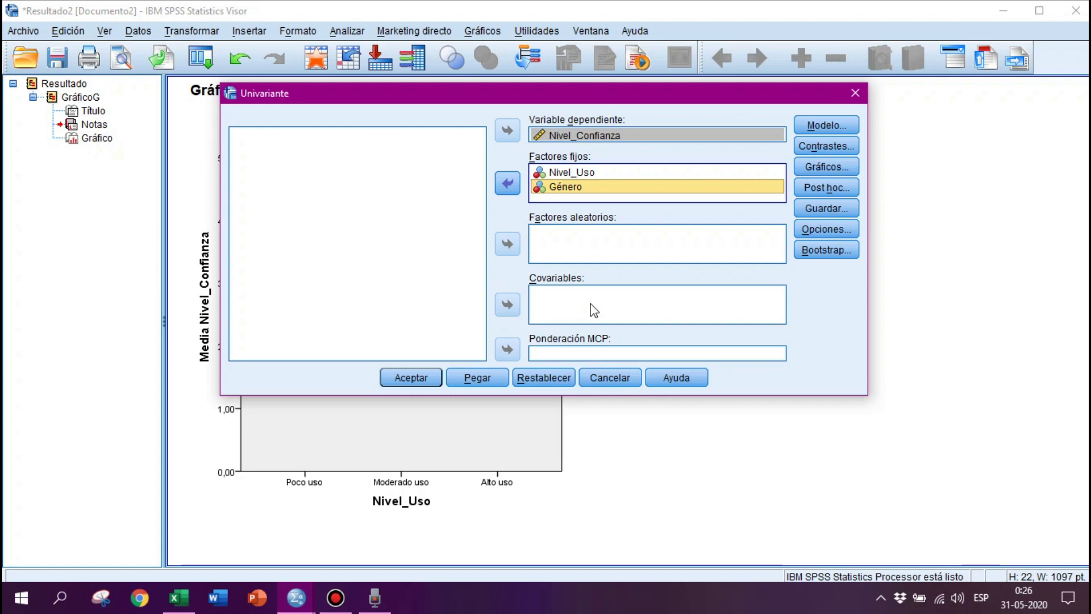
# Open the model specification and keep the full factorial model with Type III sums of squares.
pyautogui.moveTo(680, 93); pyautogui.dragTo(695, 87)
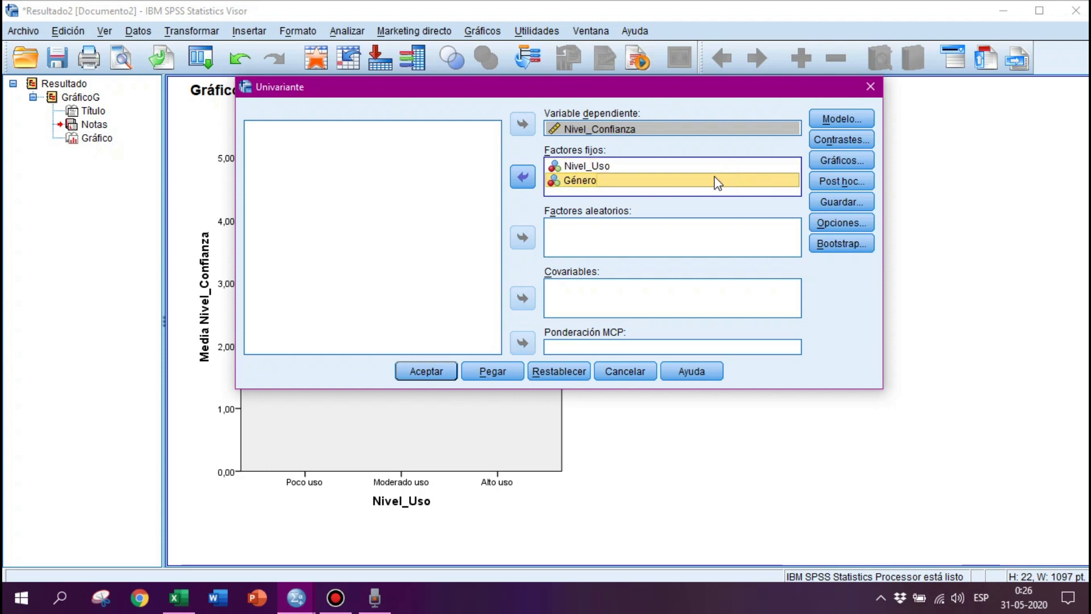
pyautogui.click(828, 118)
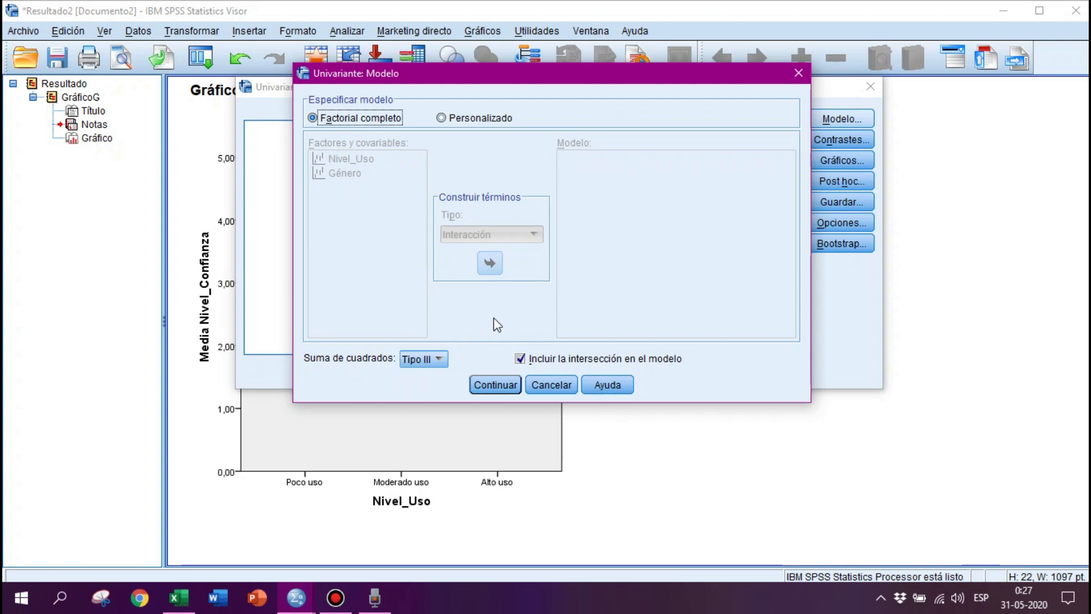
pyautogui.click(483, 386)
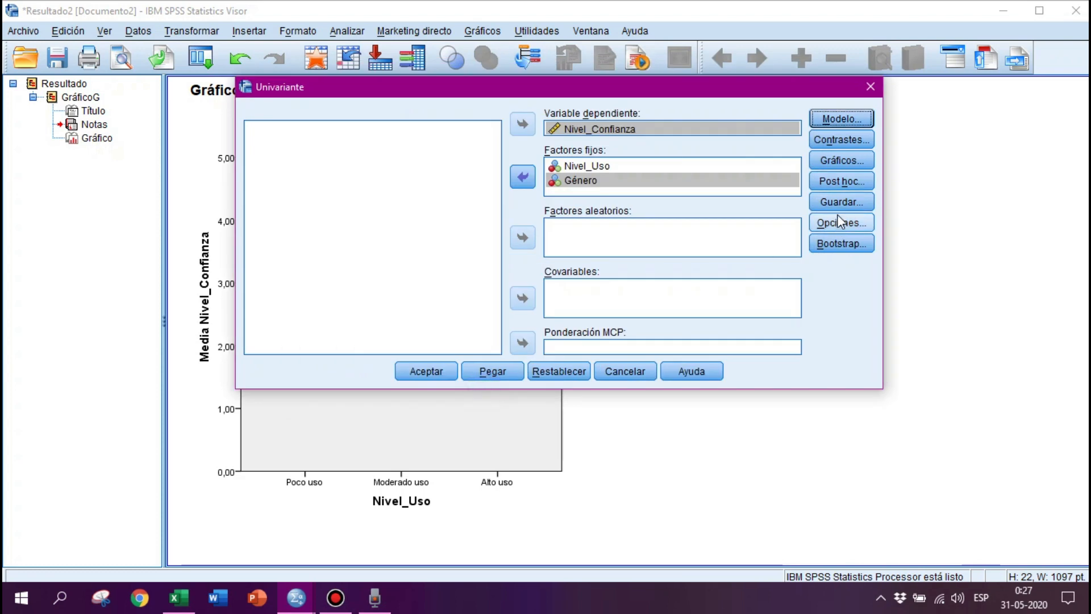
# Add a profile plot with Nivel_Uso on the horizontal axis and Género as separate lines.
pyautogui.click(819, 160)
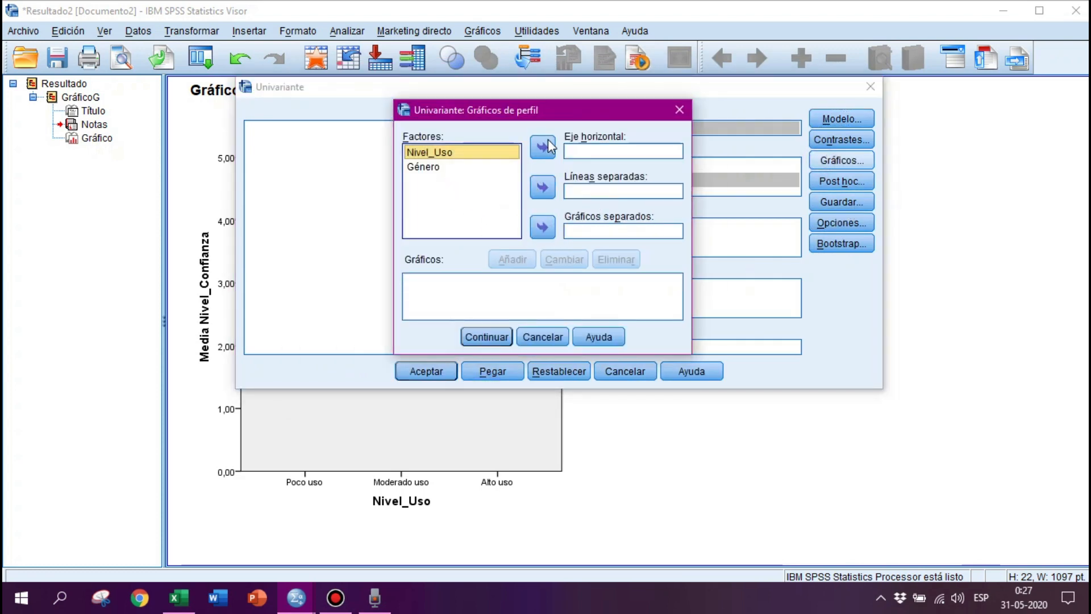
pyautogui.moveTo(570, 117); pyautogui.dragTo(572, 114)
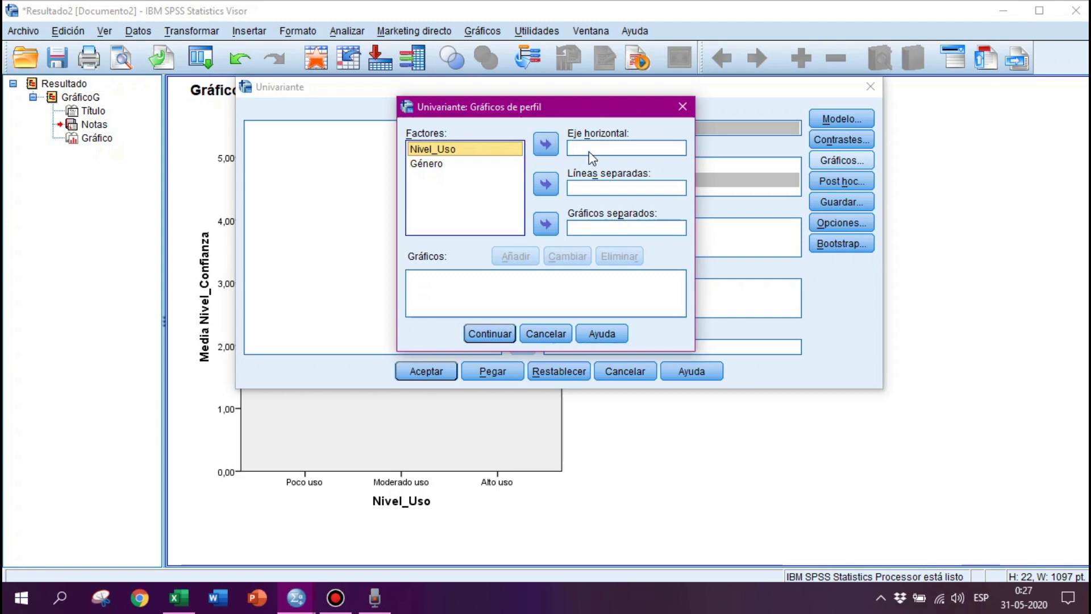
pyautogui.click(546, 145)
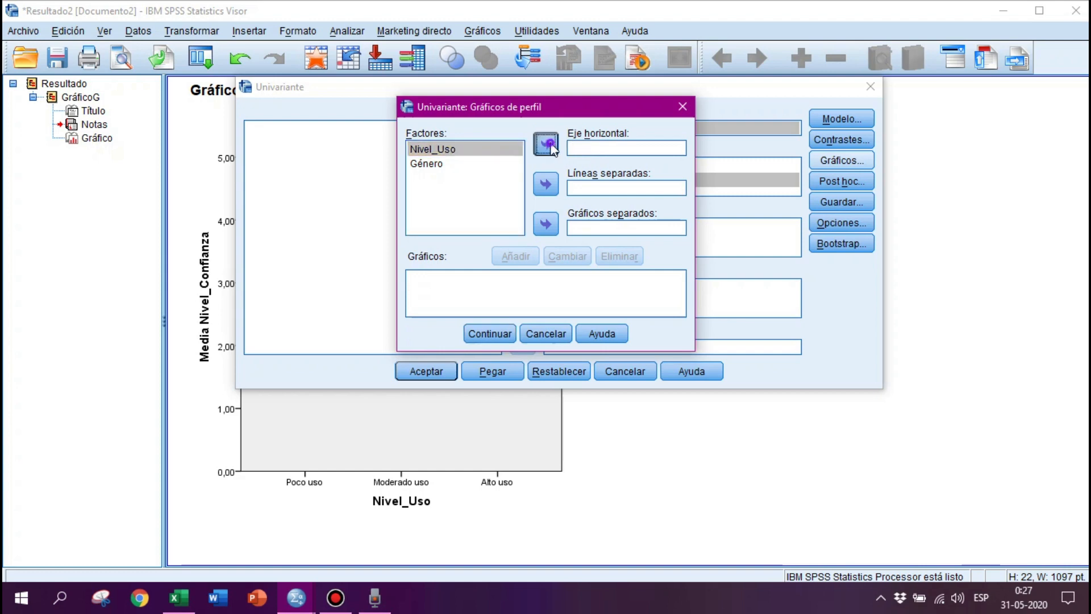
pyautogui.click(418, 164)
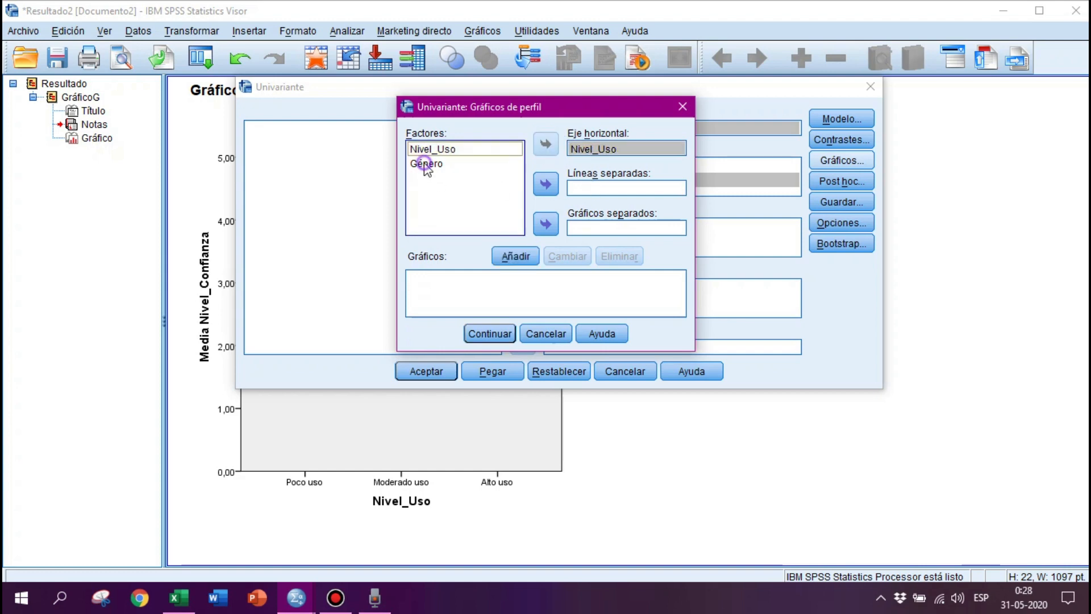
pyautogui.click(545, 186)
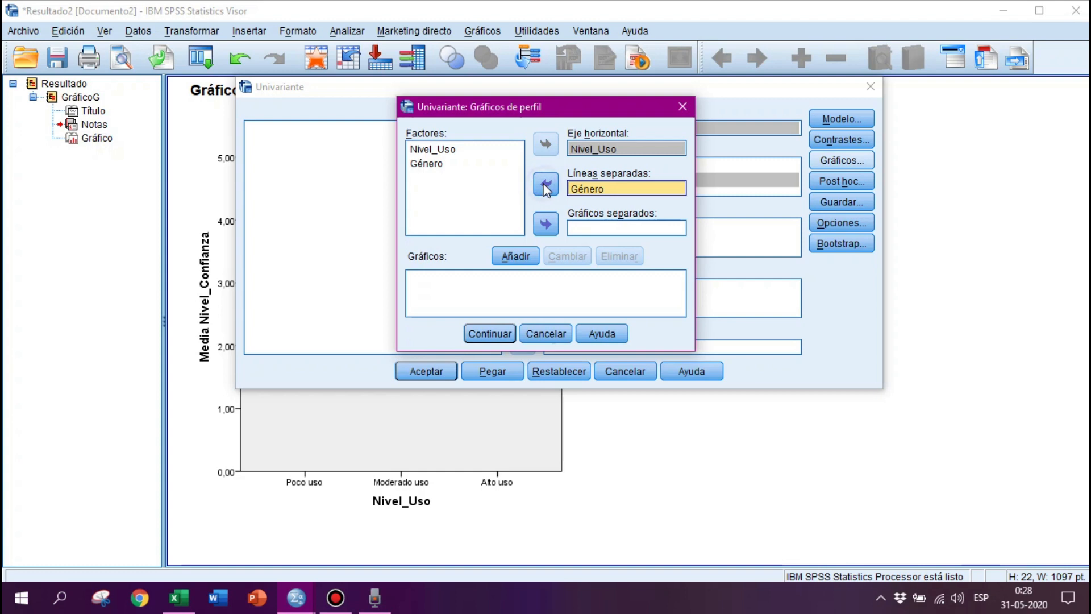
pyautogui.click(508, 258)
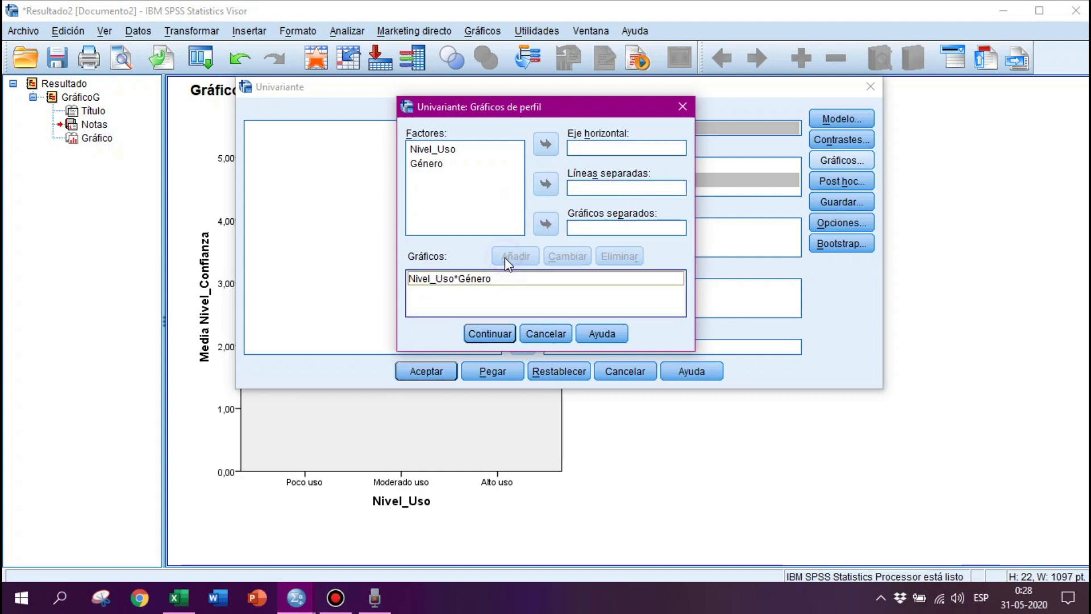
pyautogui.click(486, 334)
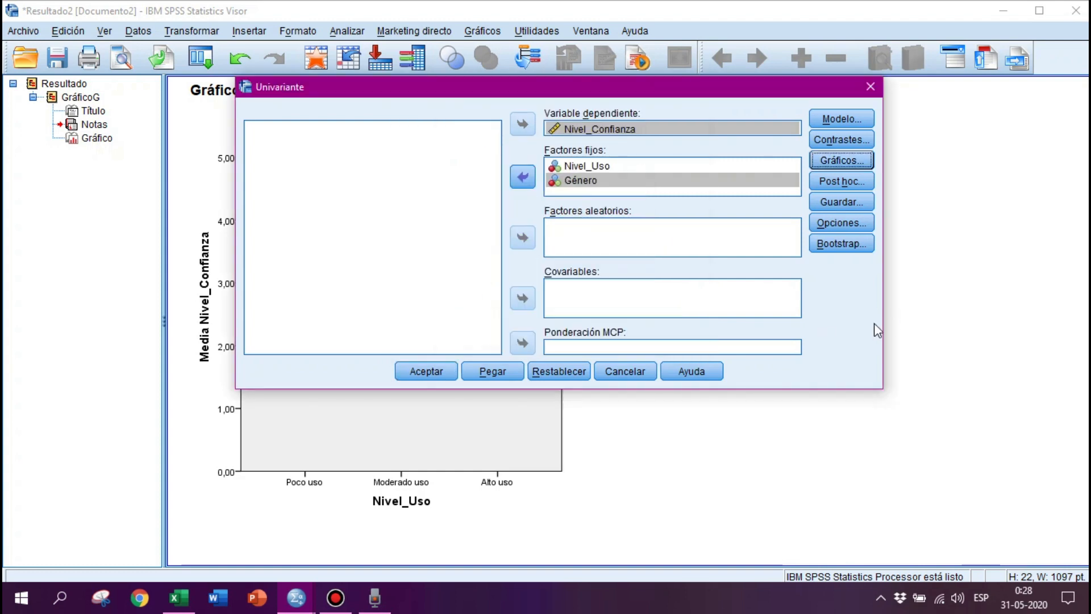
# In the options, show estimated marginal means for (OVERALL) and enable descriptive statistics and effect size estimates.
pyautogui.click(827, 223)
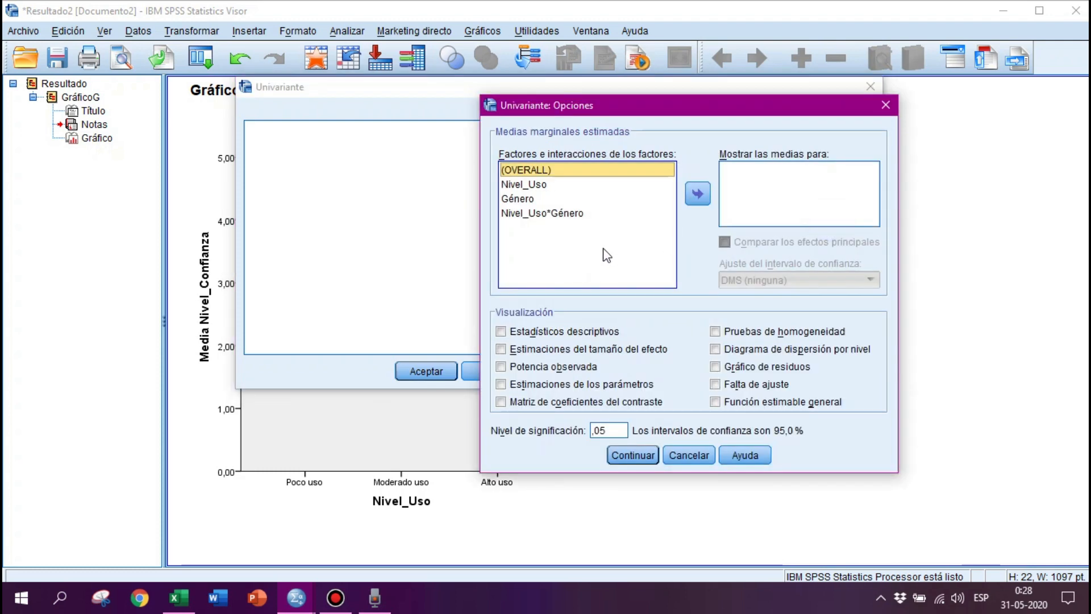
pyautogui.click(692, 199)
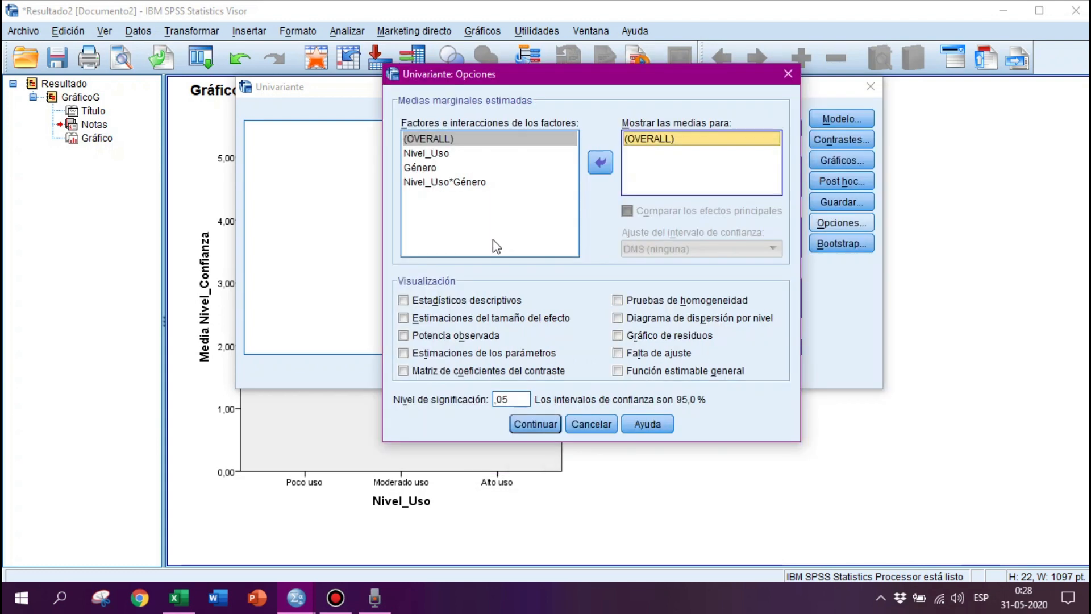
pyautogui.click(435, 303)
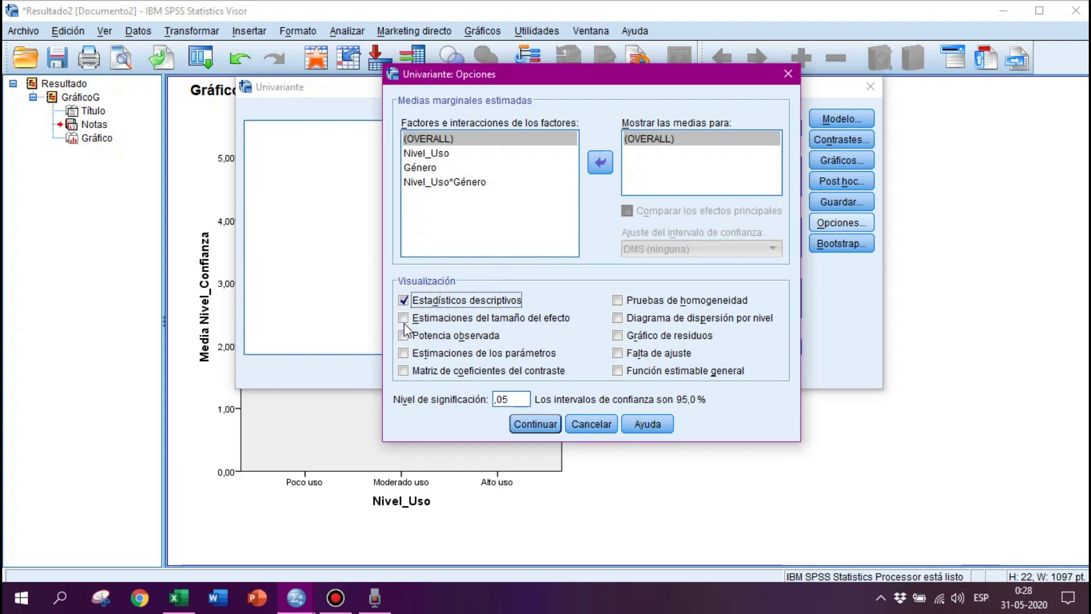
pyautogui.click(434, 319)
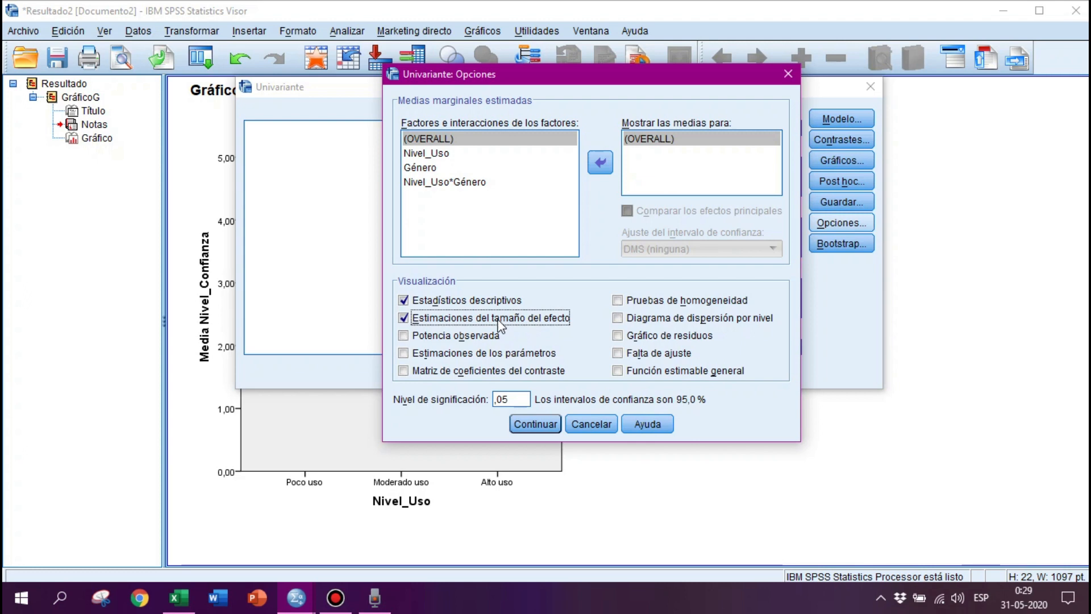
pyautogui.click(434, 322)
pyautogui.click(434, 323)
pyautogui.click(535, 424)
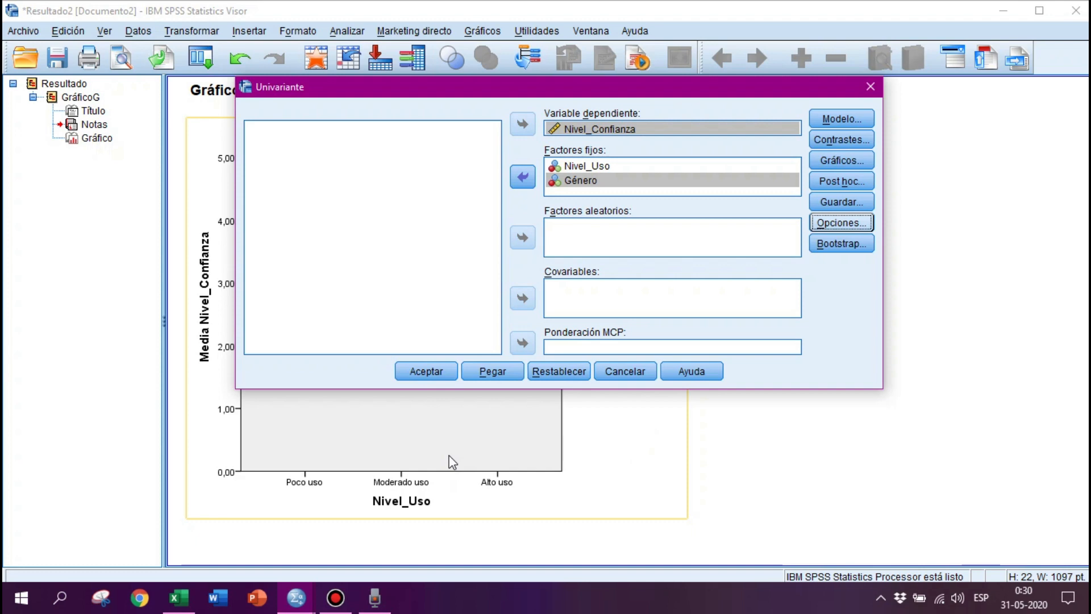
# Run the univariate analysis and scroll through the descriptive statistics, between-subjects effects tests and profile plot output.
pyautogui.click(421, 371)
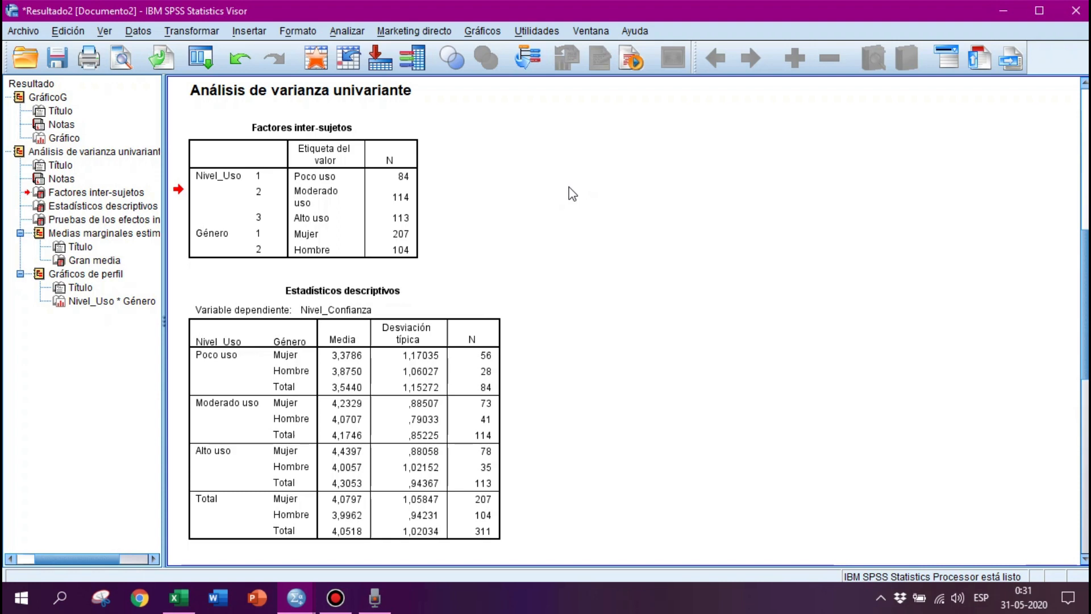
pyautogui.click(315, 192)
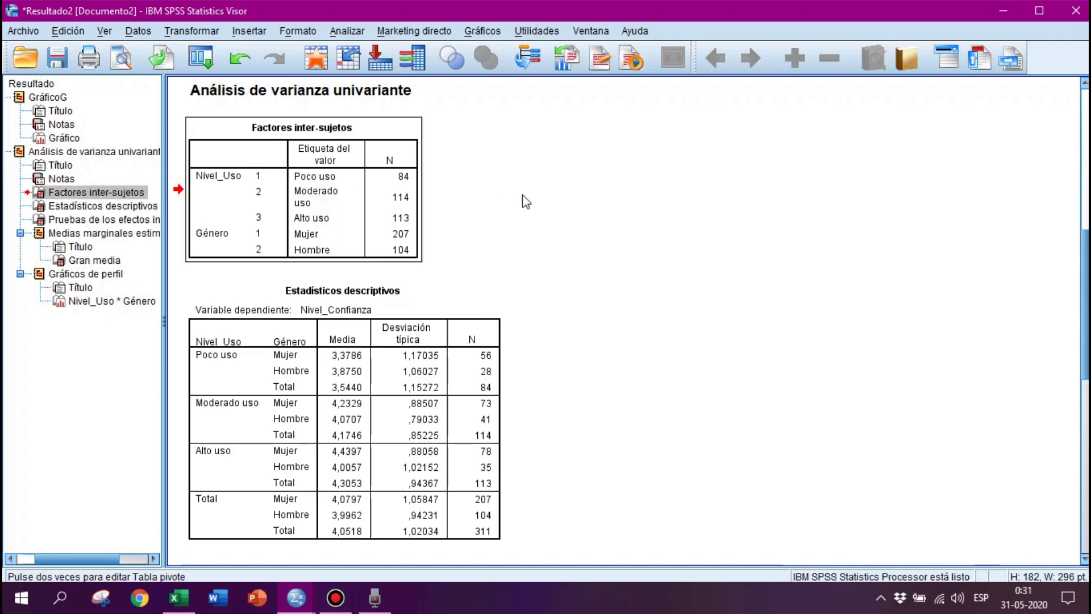
pyautogui.scroll(-2, 523, 195)
pyautogui.click(522, 194)
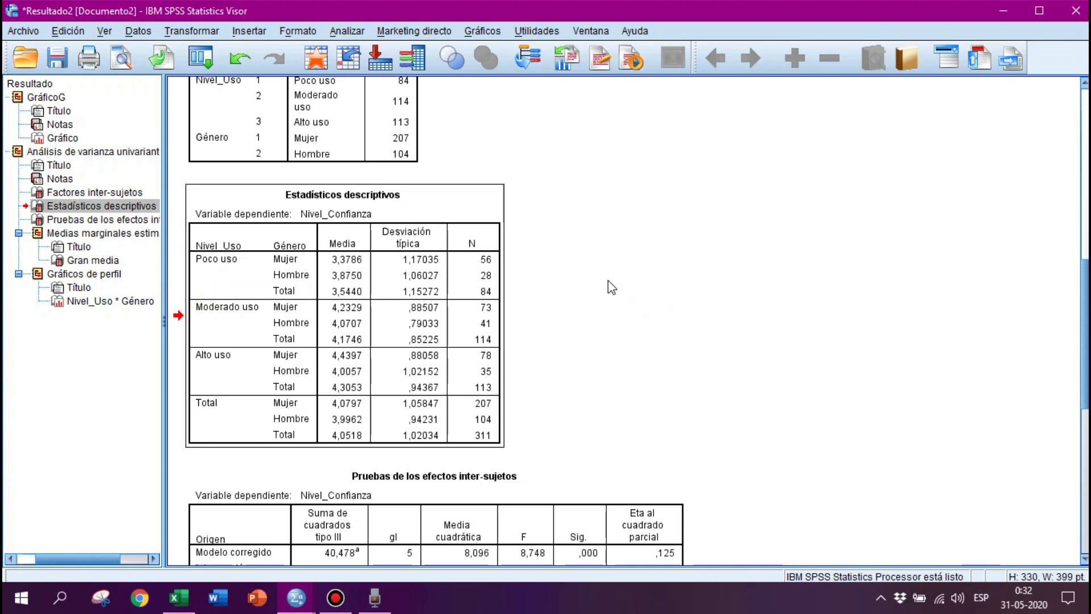
pyautogui.scroll(-5, 609, 284)
pyautogui.click(394, 284)
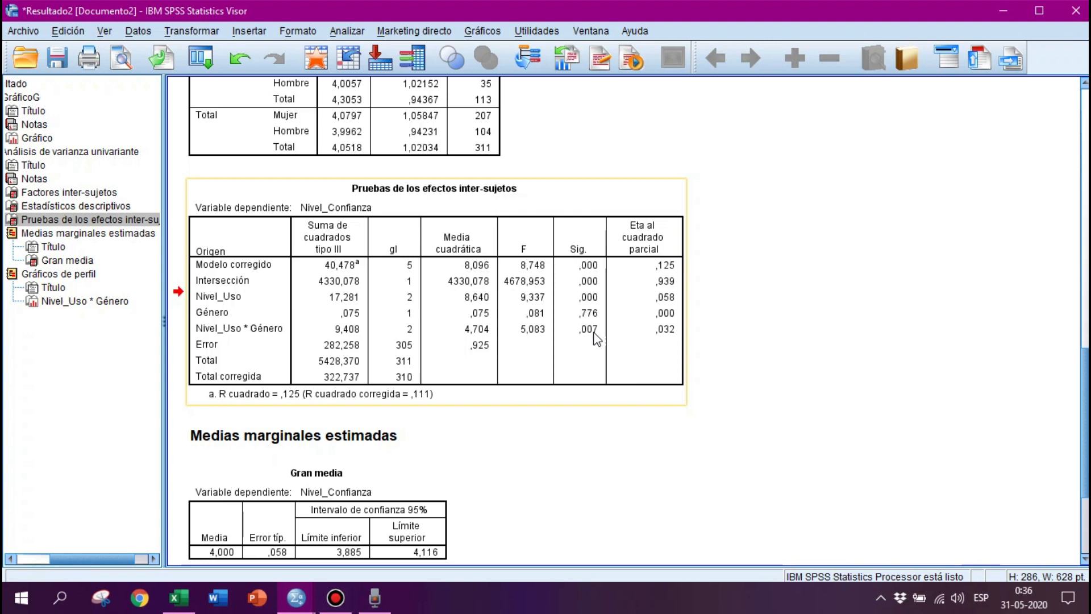
pyautogui.scroll(-10, 597, 340)
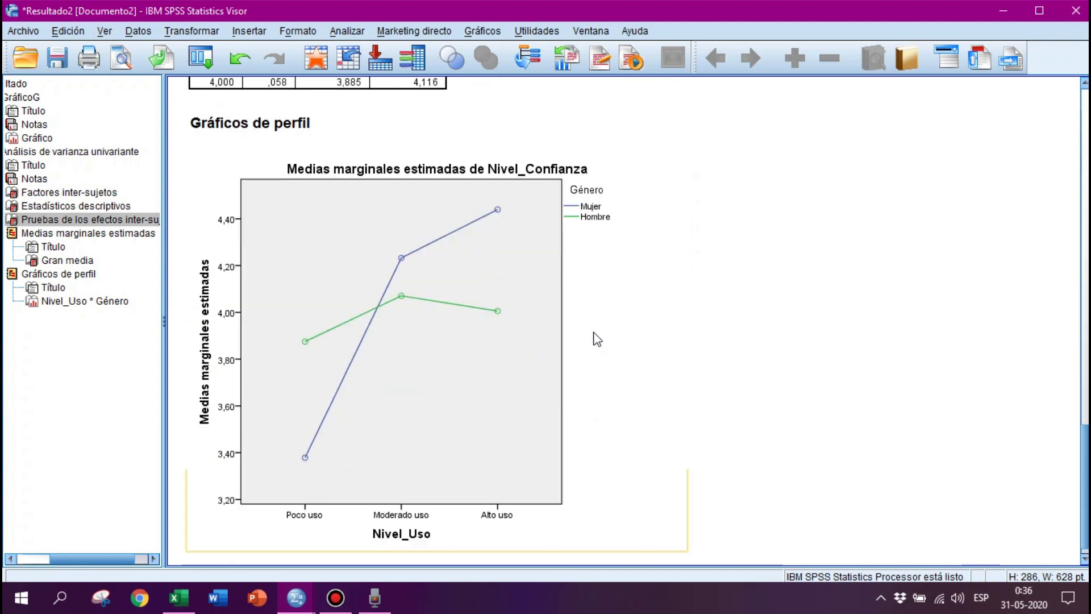